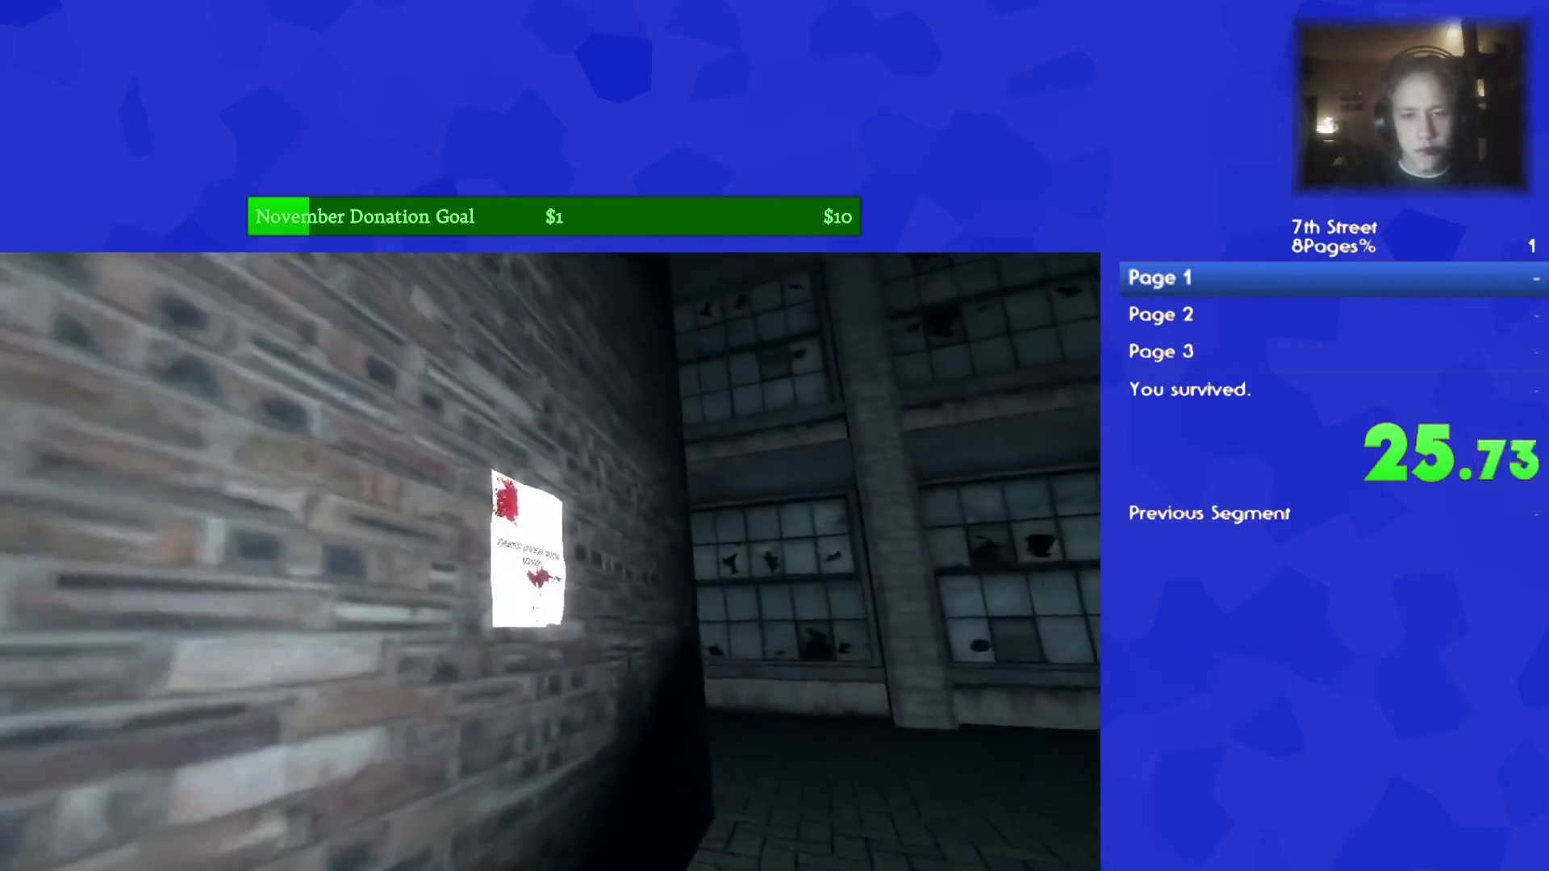
left_click(551, 563)
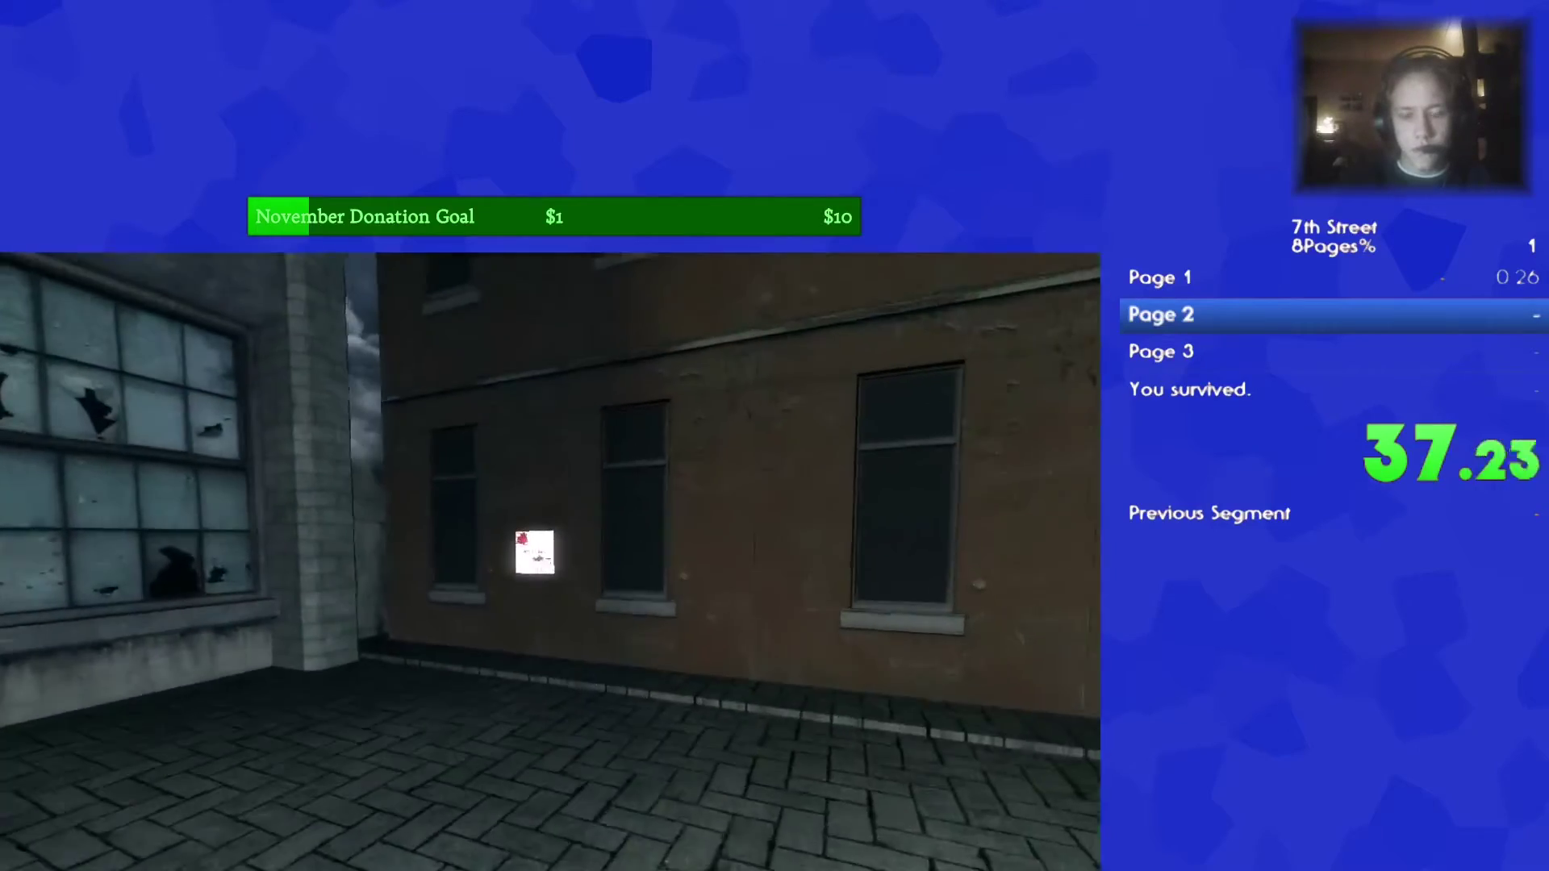
left_click(562, 555)
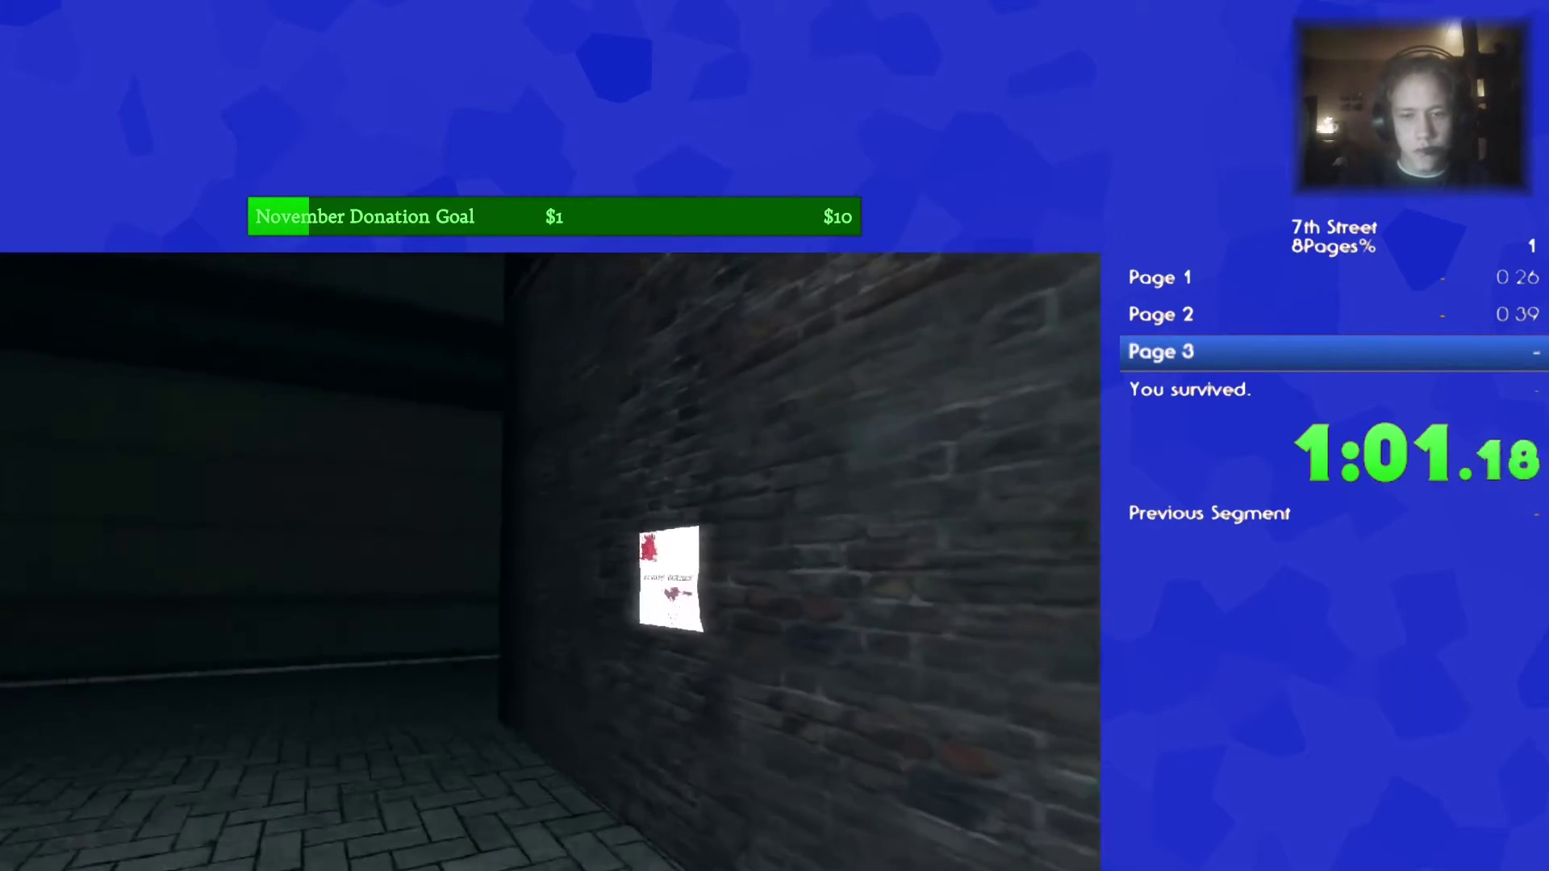
left_click(551, 562)
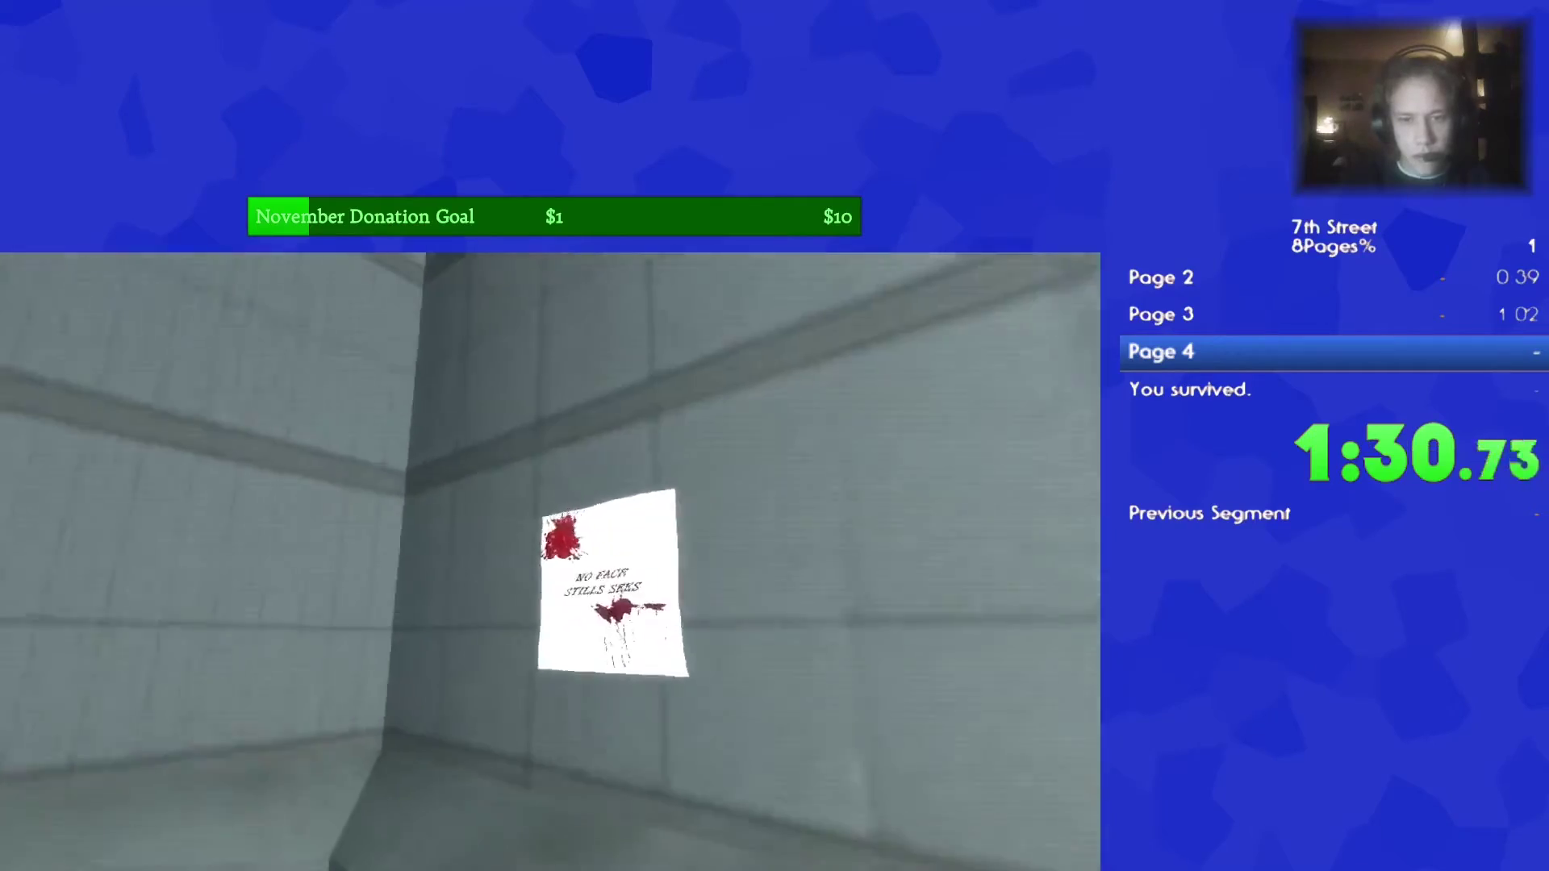
left_click(551, 563)
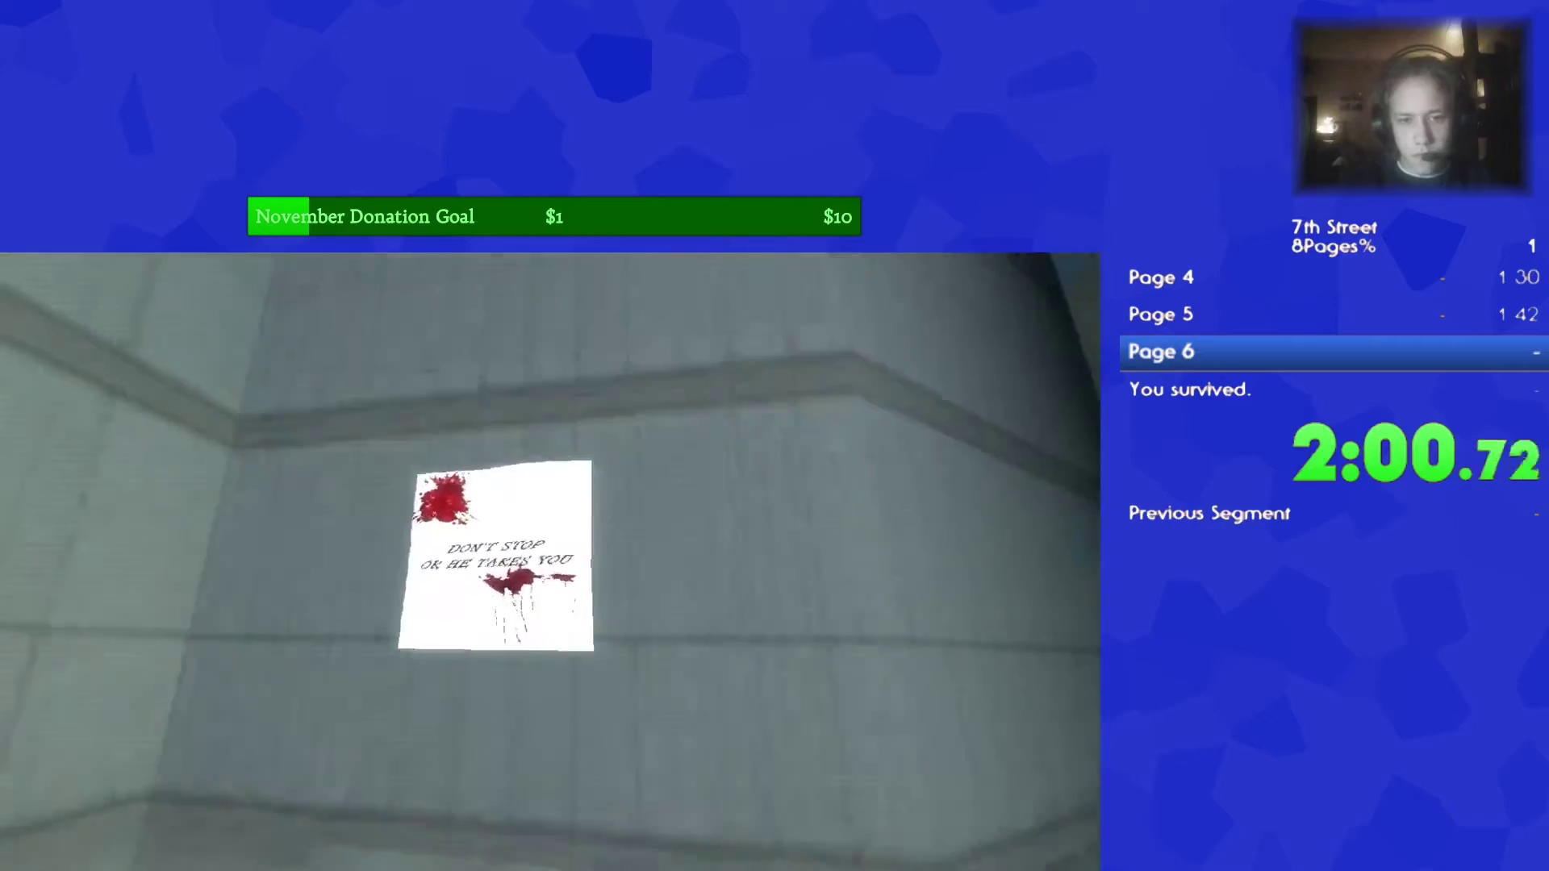
left_click(497, 554)
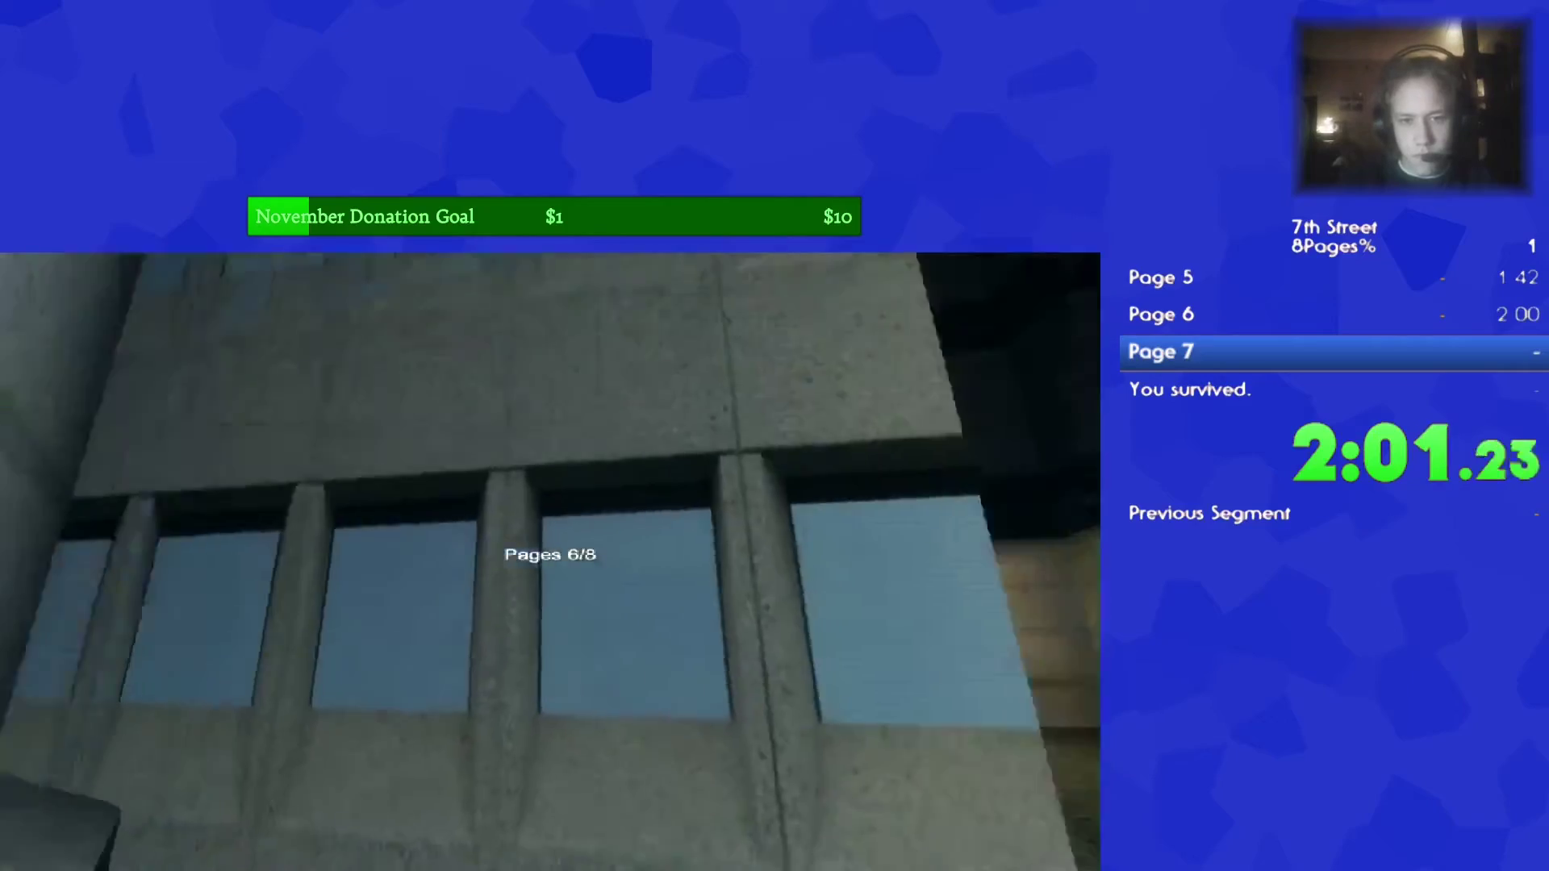